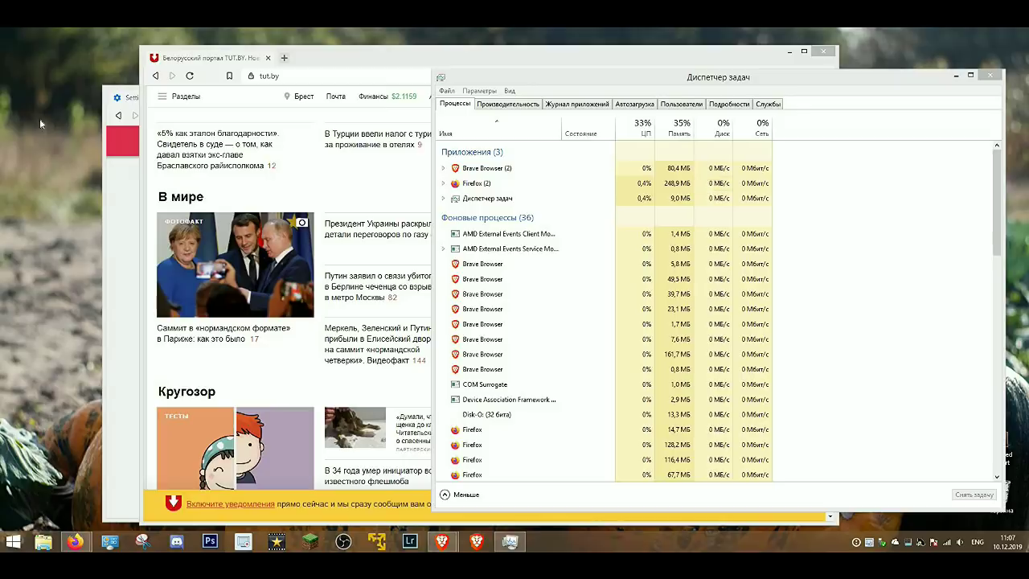
- Close Task Manager and open the Brave settings page
key("alt+F4")
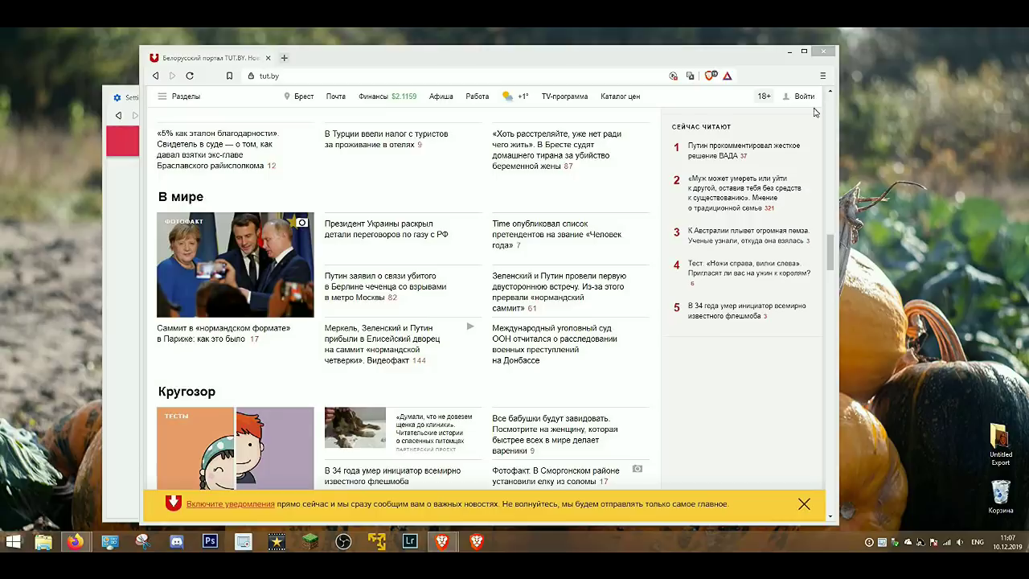
left_click(822, 75)
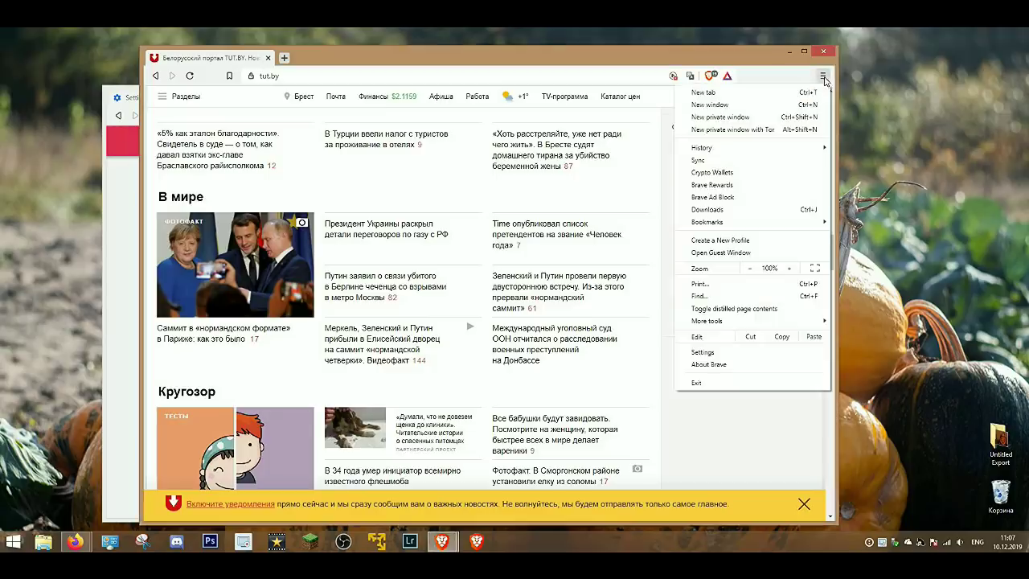
left_click(717, 353)
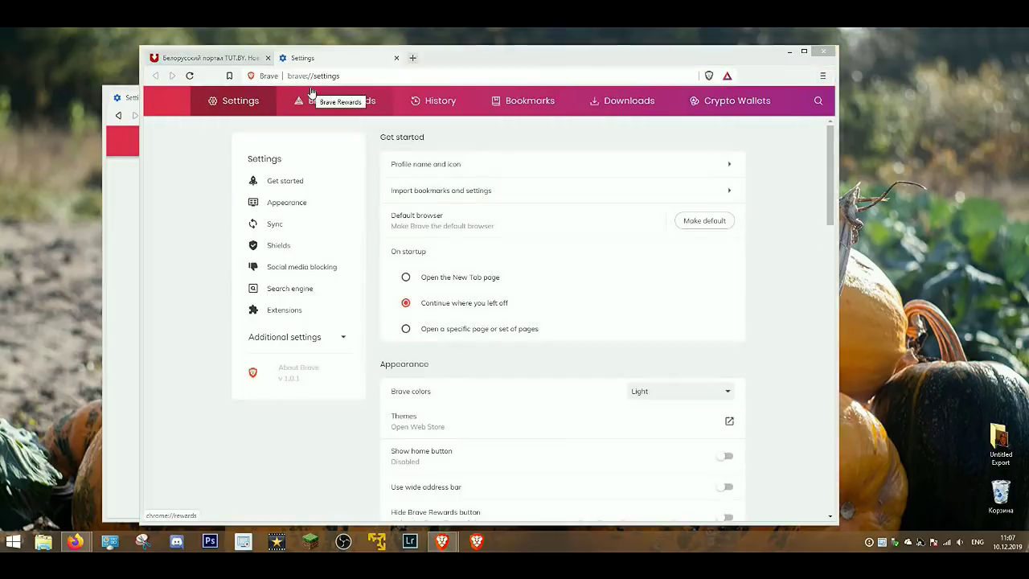
- Look through the settings from Get started to Sync and follow the brave://sync link
scroll(764, 234, "down", 4)
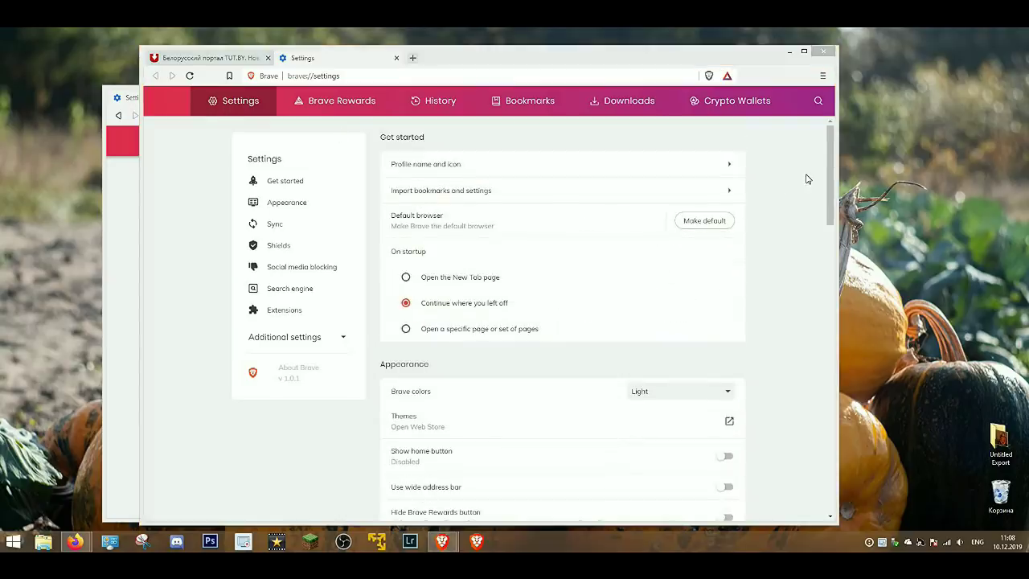
scroll(794, 177, "down", 5)
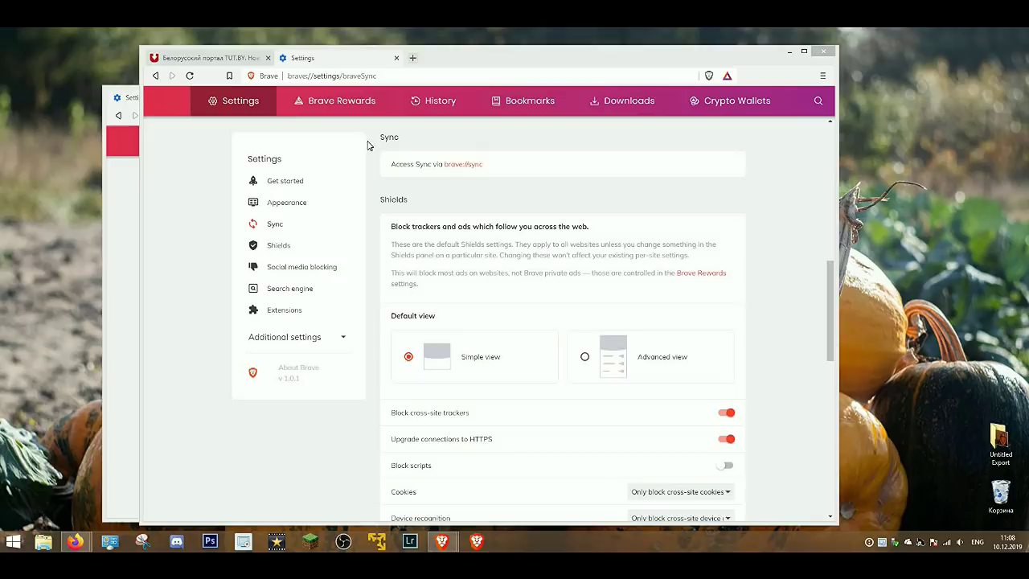
left_click(462, 165)
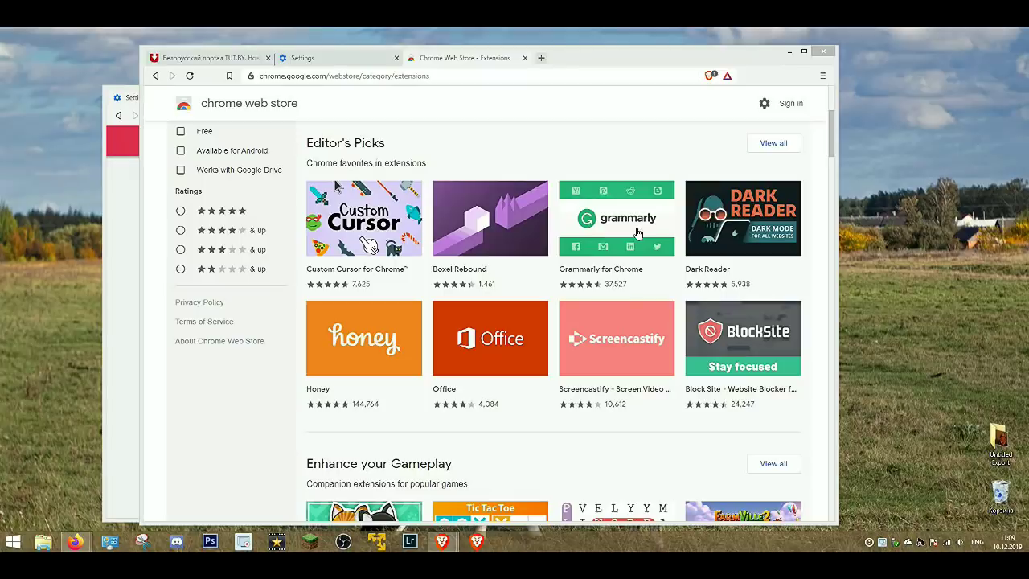
- Find Google Translate in the Chrome Web Store, add the extension to Brave, and close the store tab
left_click(539, 443)
scroll(539, 443, "down", 1)
scroll(540, 443, "down", 10)
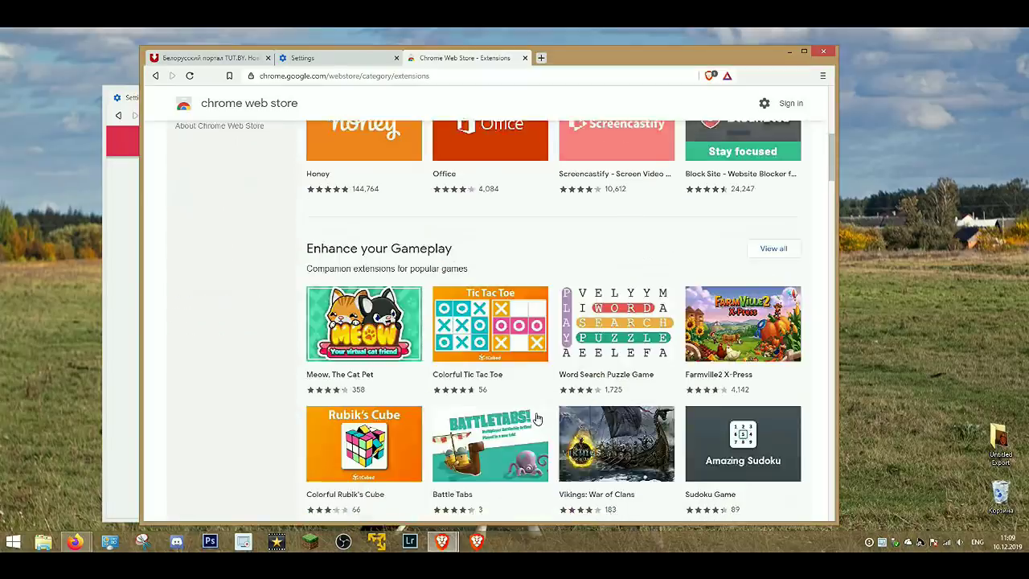
left_click(366, 425)
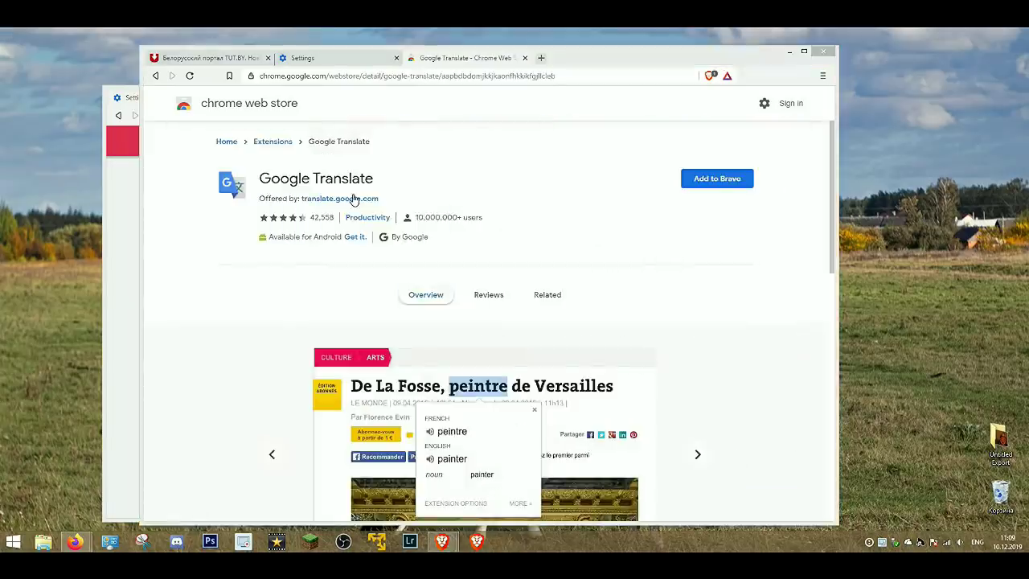
left_click(733, 180)
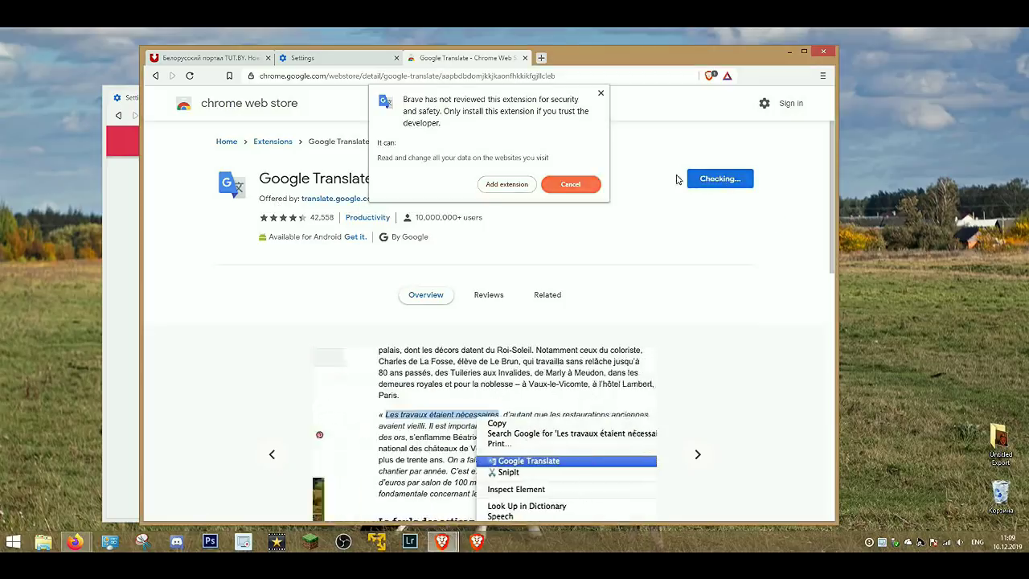
left_click(504, 182)
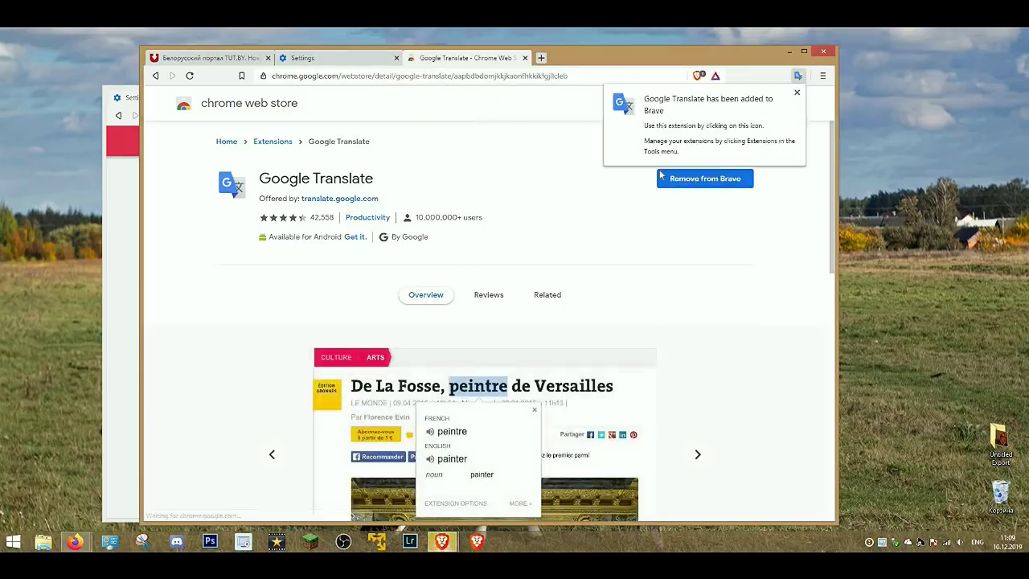
key("ctrl+w")
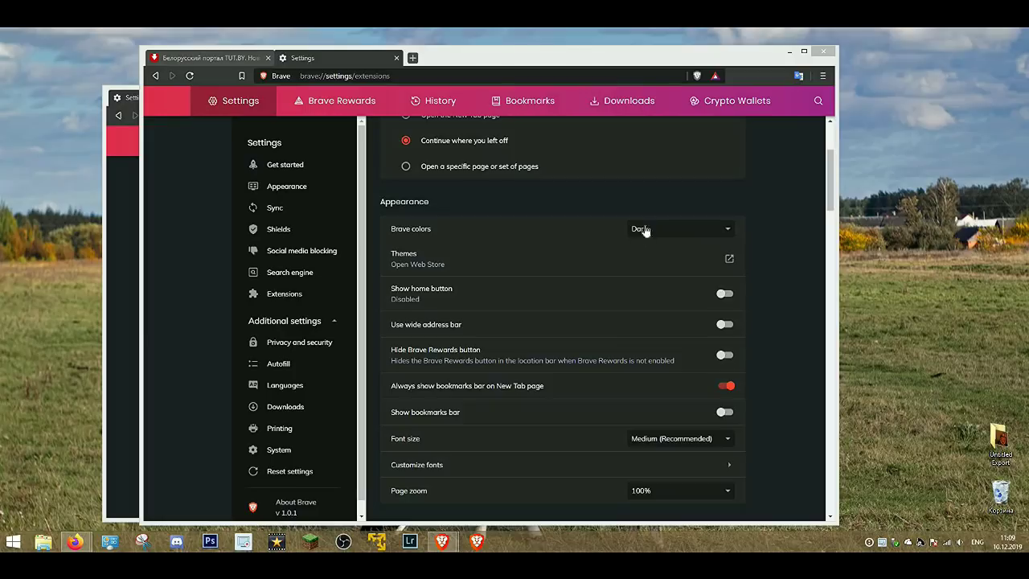
- Set Brave colors to Light in the Appearance settings
left_click(647, 231)
left_click(651, 252)
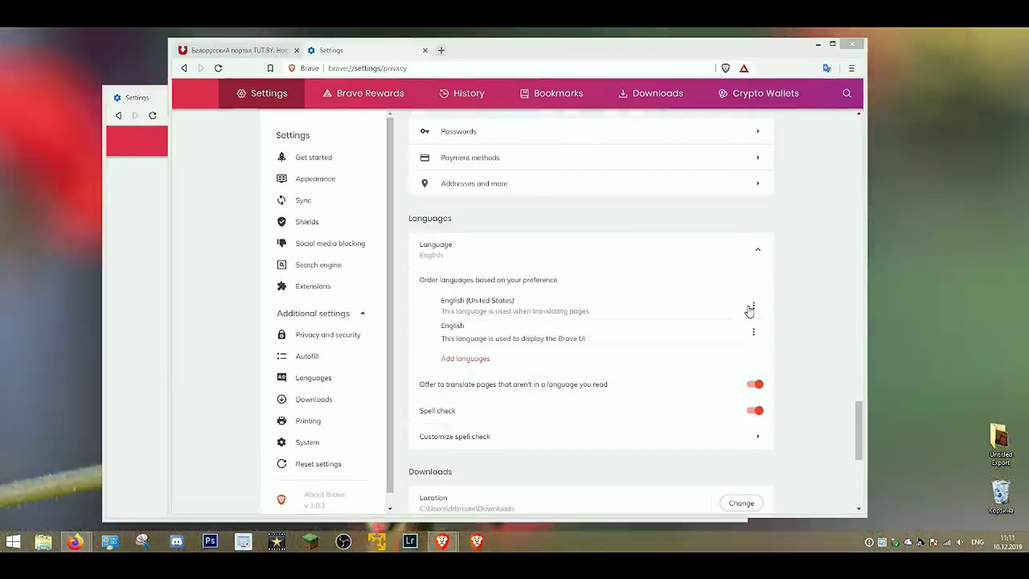
- Make English (United States) the display language of Brave and relaunch the browser
left_click(755, 309)
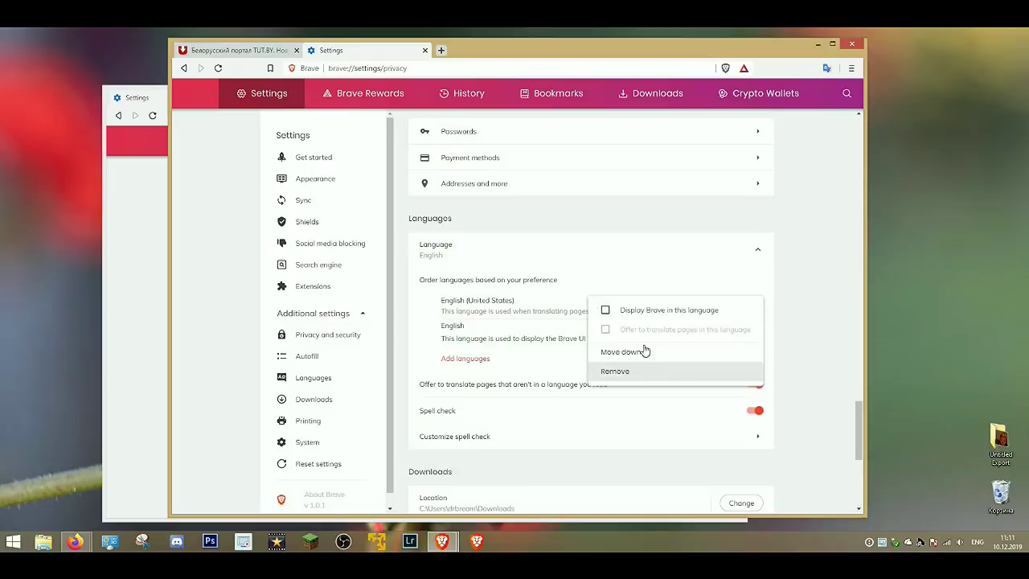
left_click(648, 314)
left_click(755, 309)
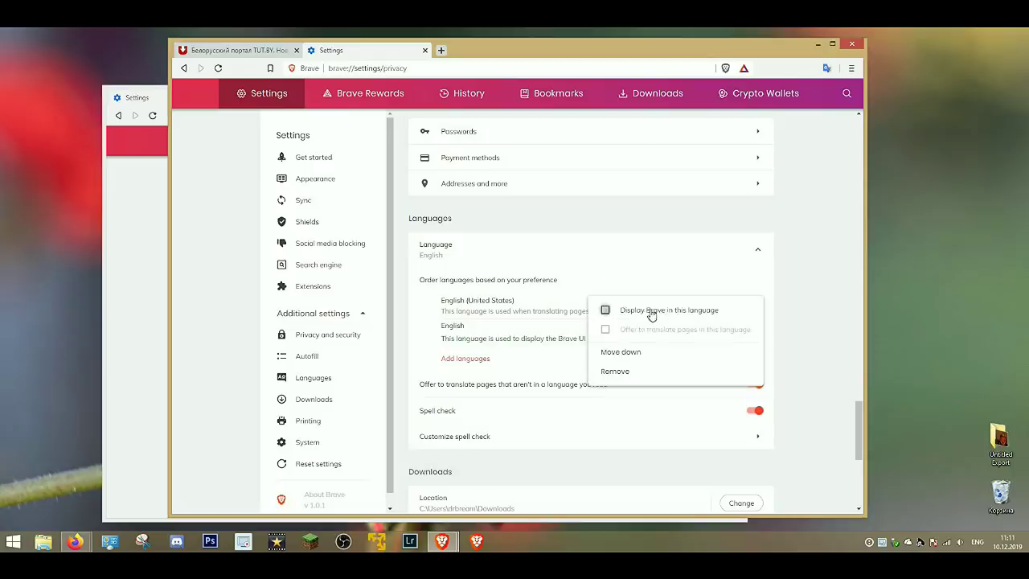
left_click(606, 310)
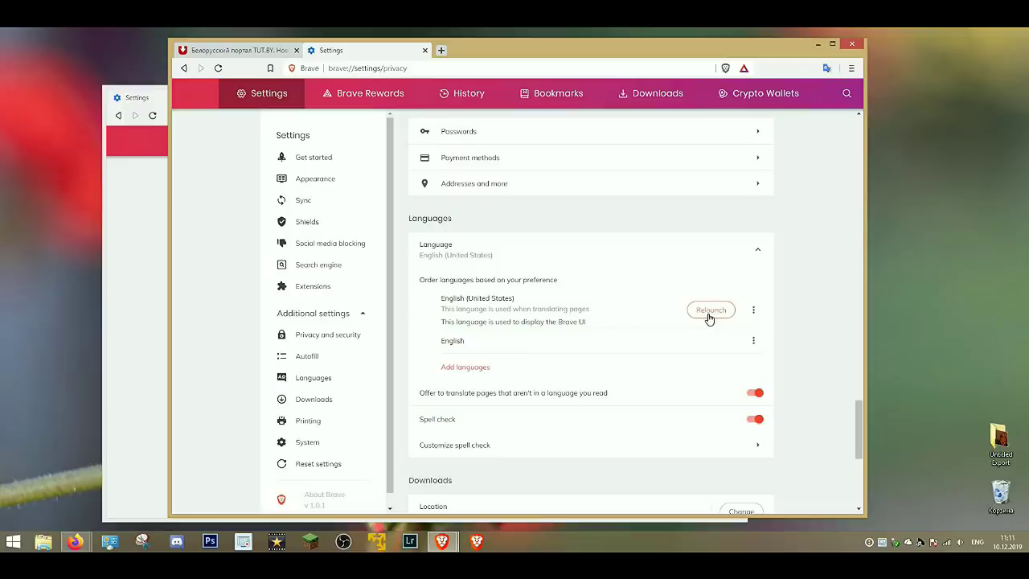
left_click(712, 312)
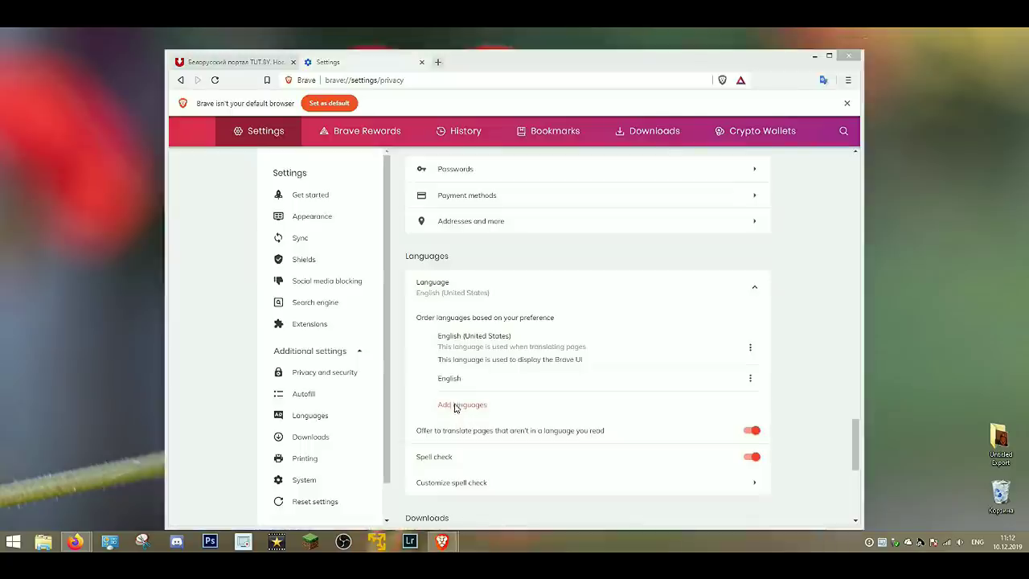
- Add Russian to the browser's list of preferred languages
left_click(462, 405)
scroll(587, 276, "down", 10)
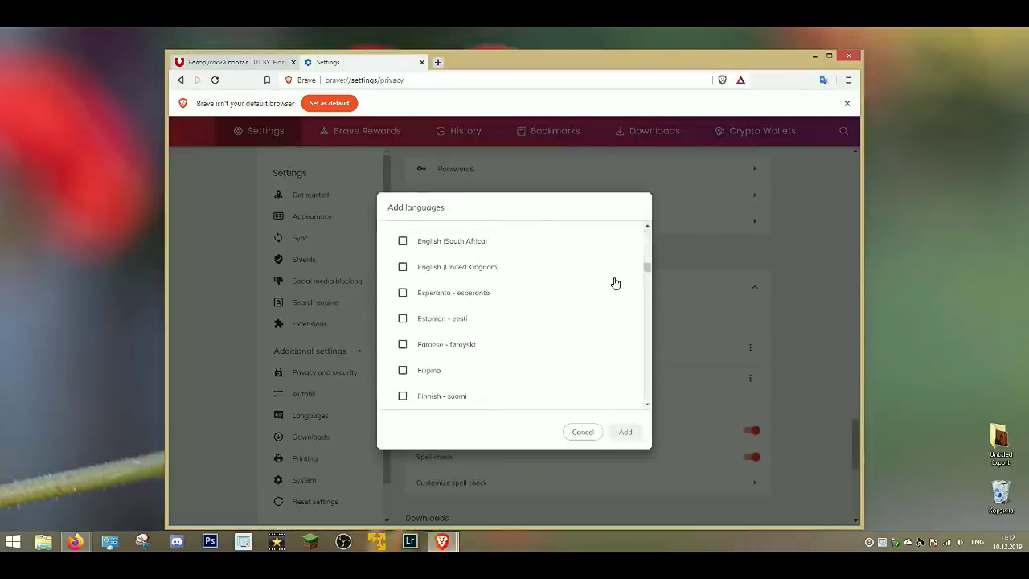
scroll(610, 291, "down", 10)
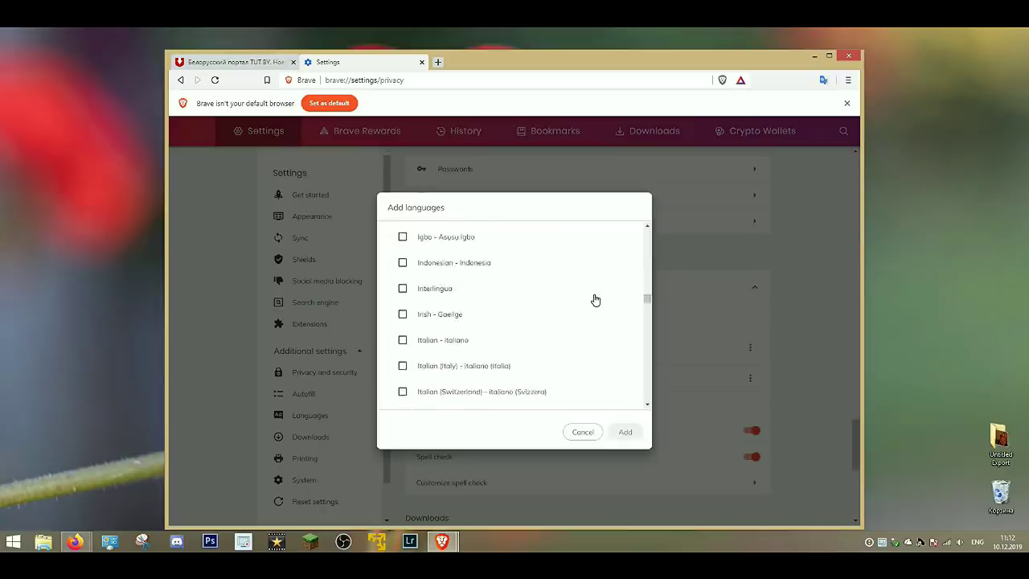
scroll(596, 302, "down", 15)
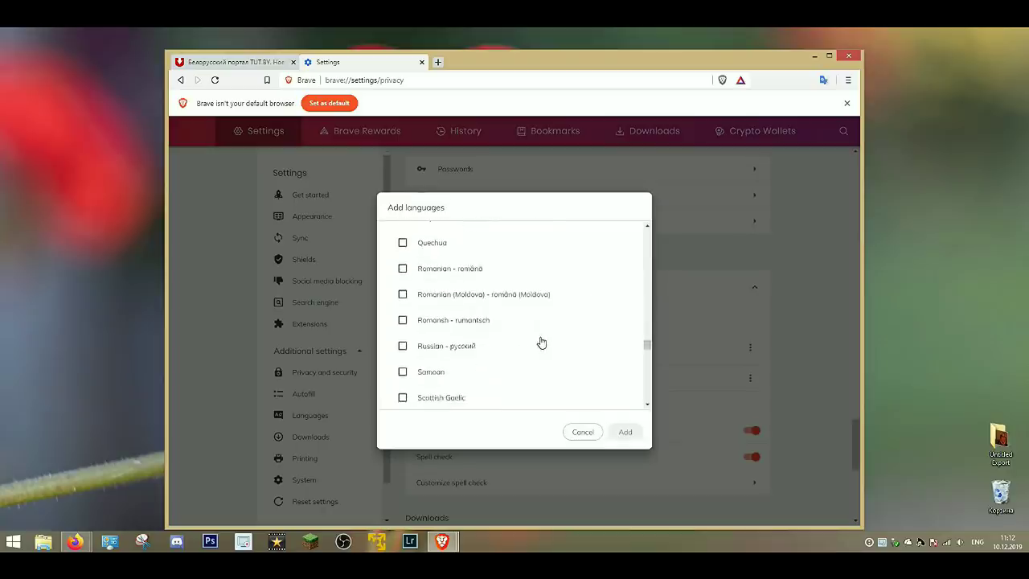
scroll(491, 336, "up", 5)
left_click(415, 283)
left_click(625, 431)
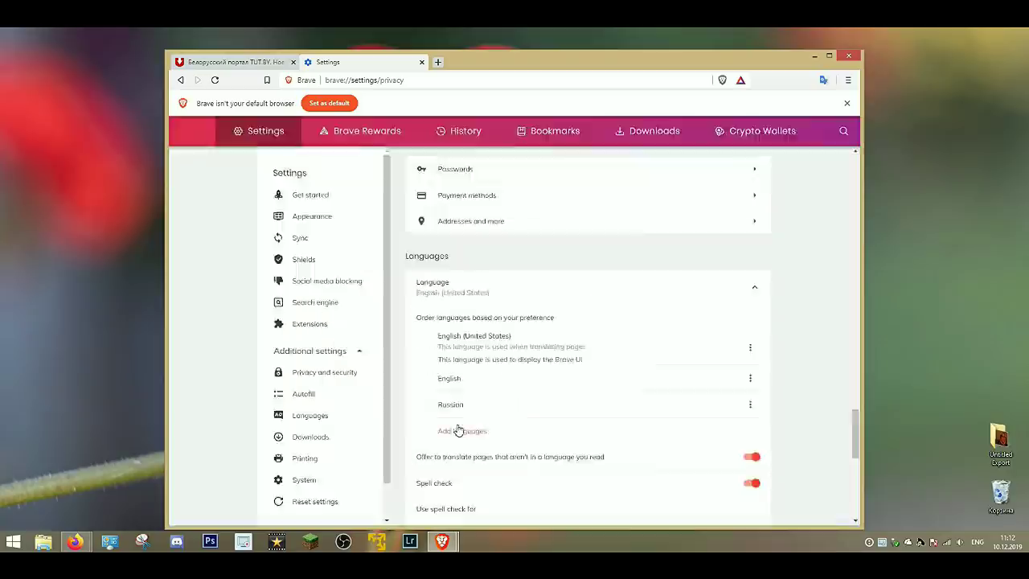
- Remove the generic English entry from the language list and relaunch the browser with Russian as the display language
left_click(750, 378)
left_click(612, 463)
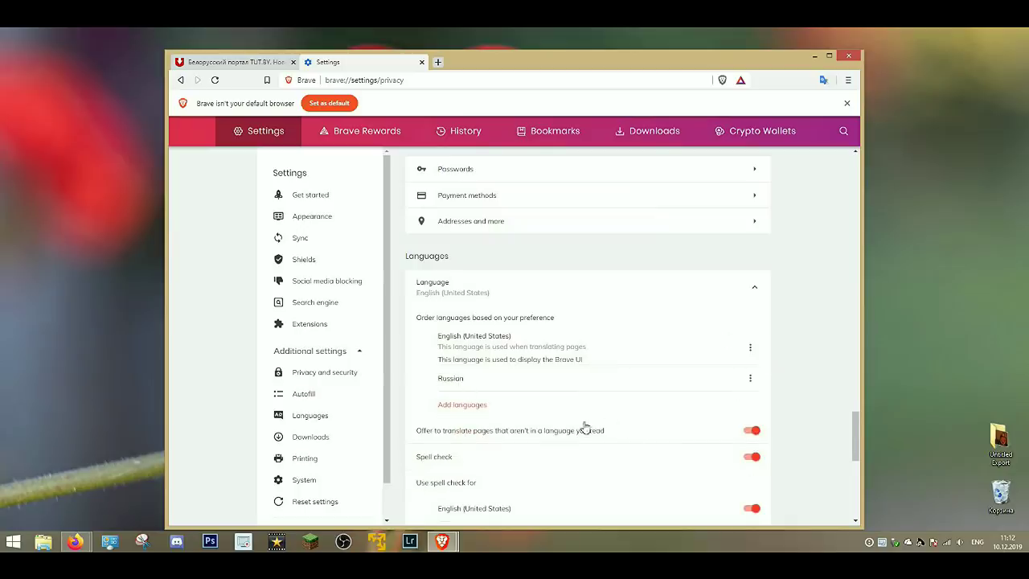
scroll(552, 215, "down", 1)
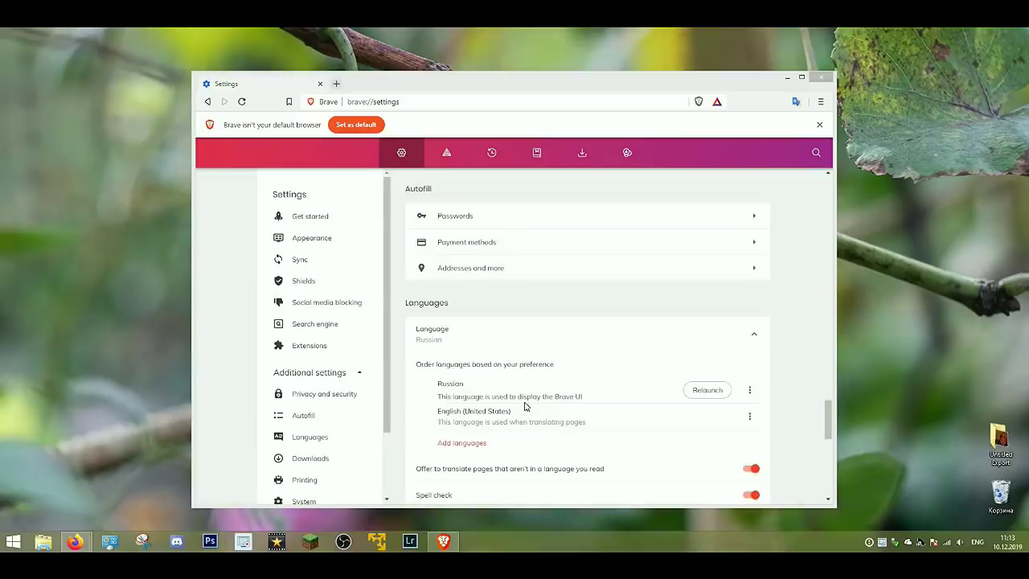
left_click(706, 390)
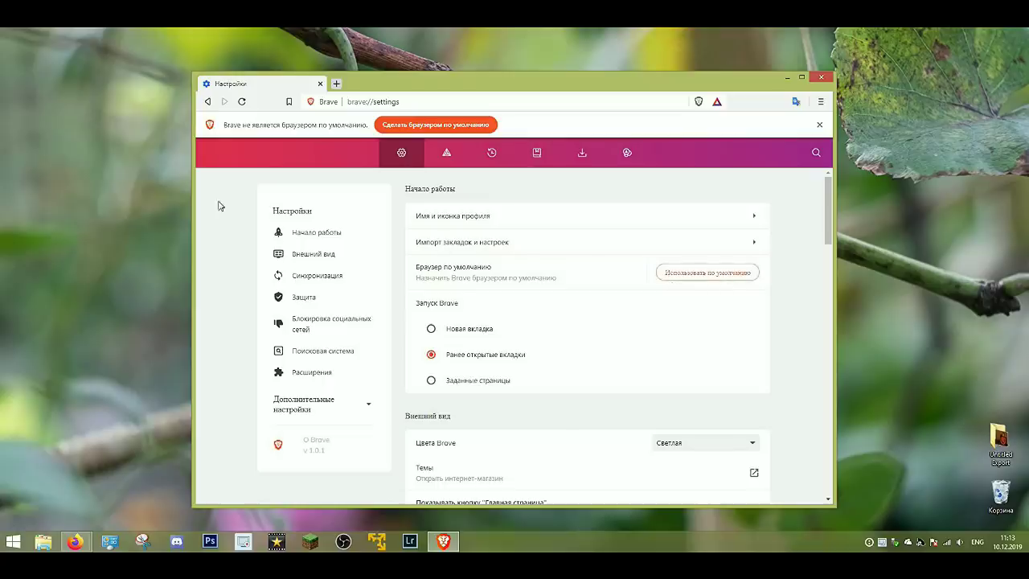
- Review the Russian-language settings, including protection, social media blocking, search engine and extensions
left_click(804, 259)
scroll(799, 260, "down", 15)
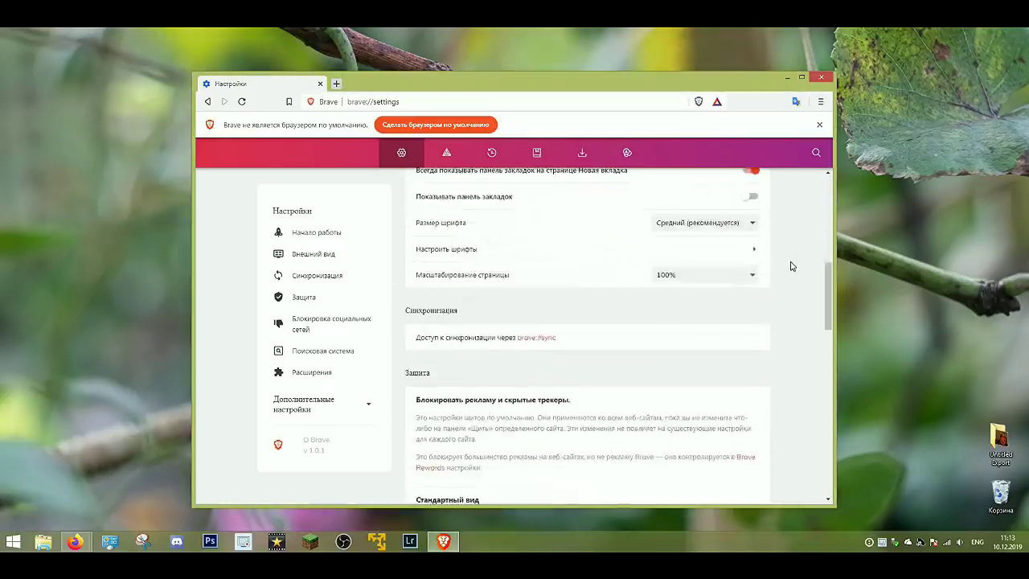
scroll(779, 295, "down", 5)
scroll(774, 354, "up", 6)
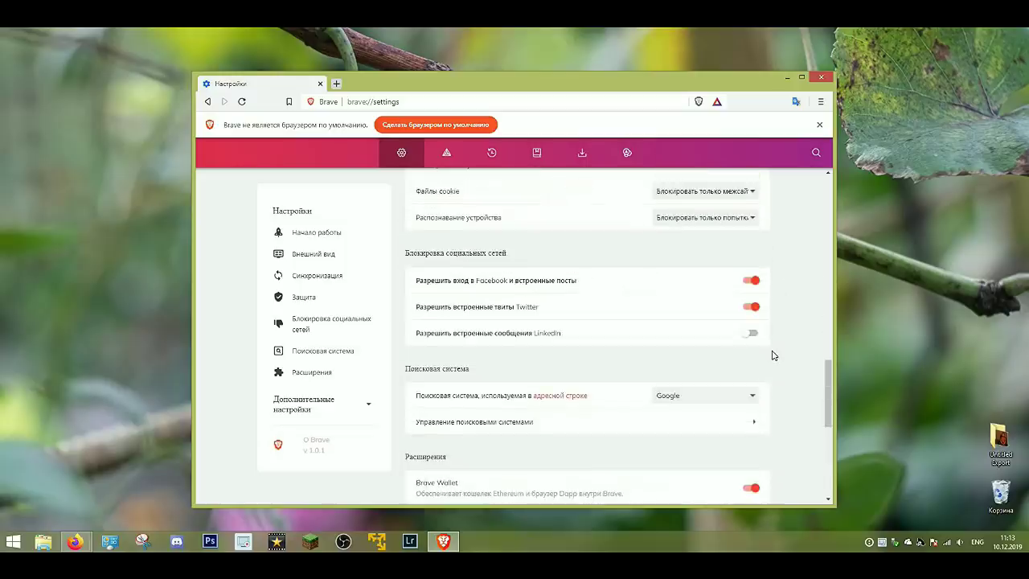
scroll(778, 314, "up", 1)
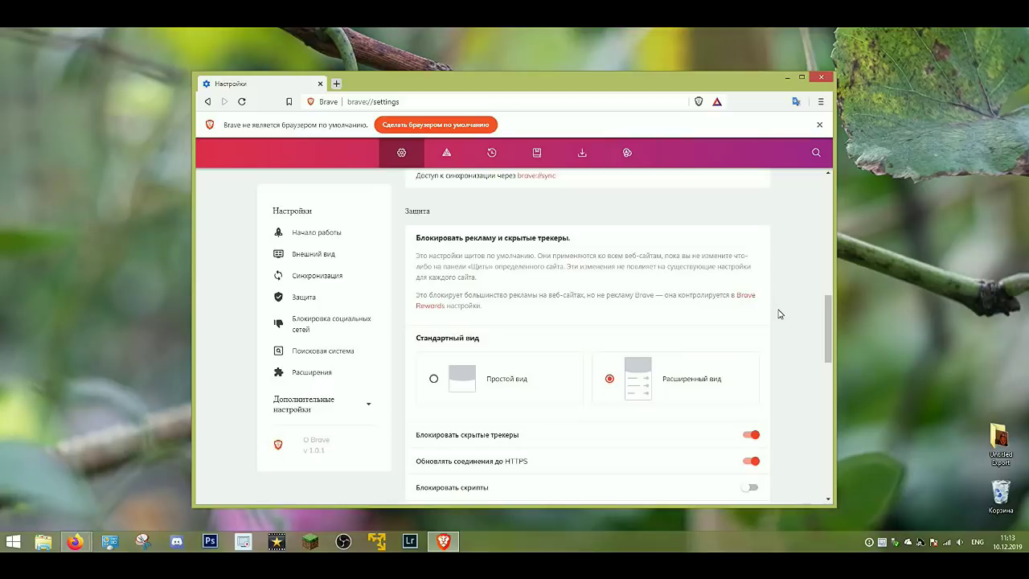
left_click(295, 322)
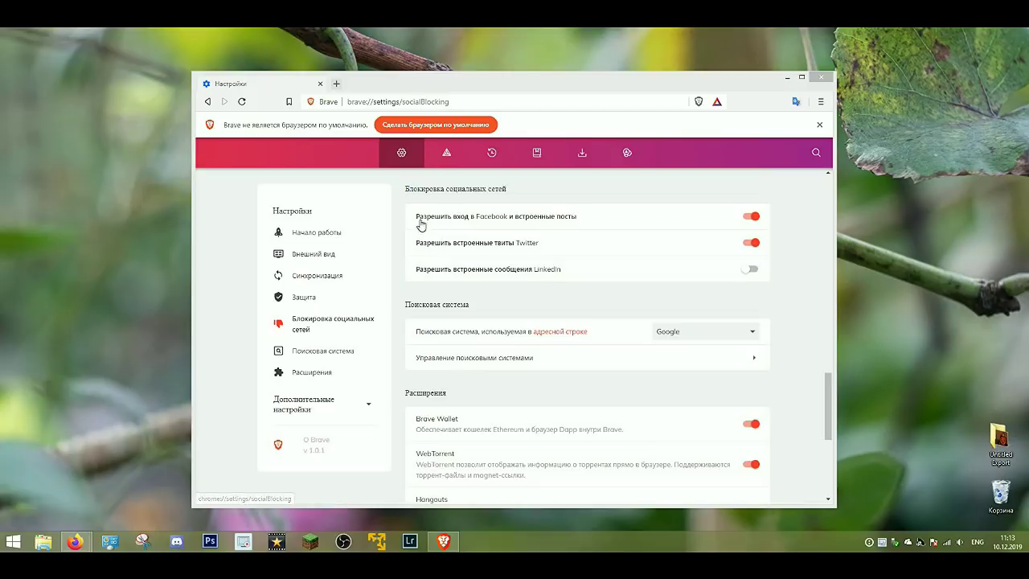
scroll(525, 378, "down", 3)
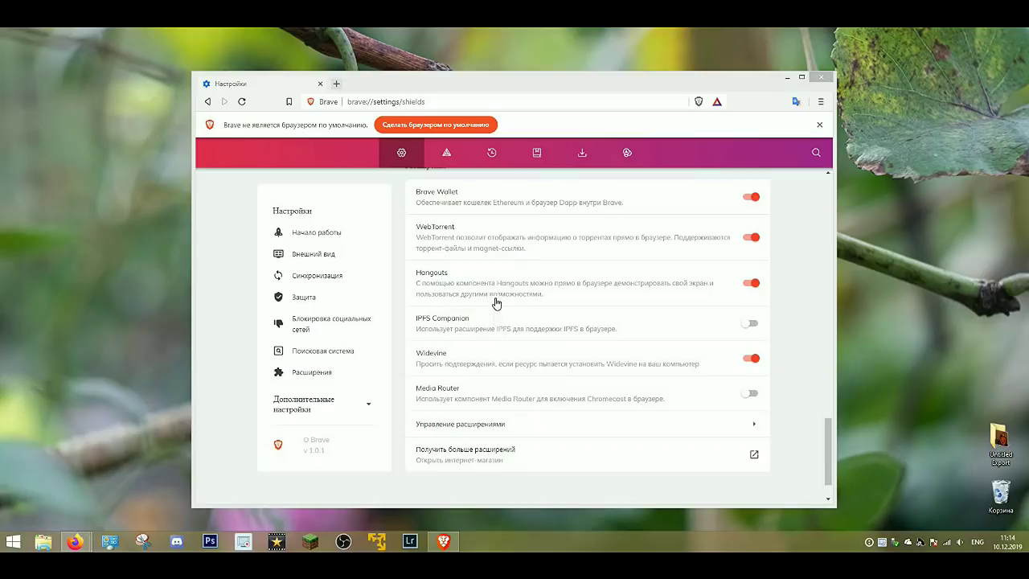
scroll(474, 418, "down", 1)
- Open the Chrome Web Store from the extension settings and browse the offered extensions
left_click(474, 410)
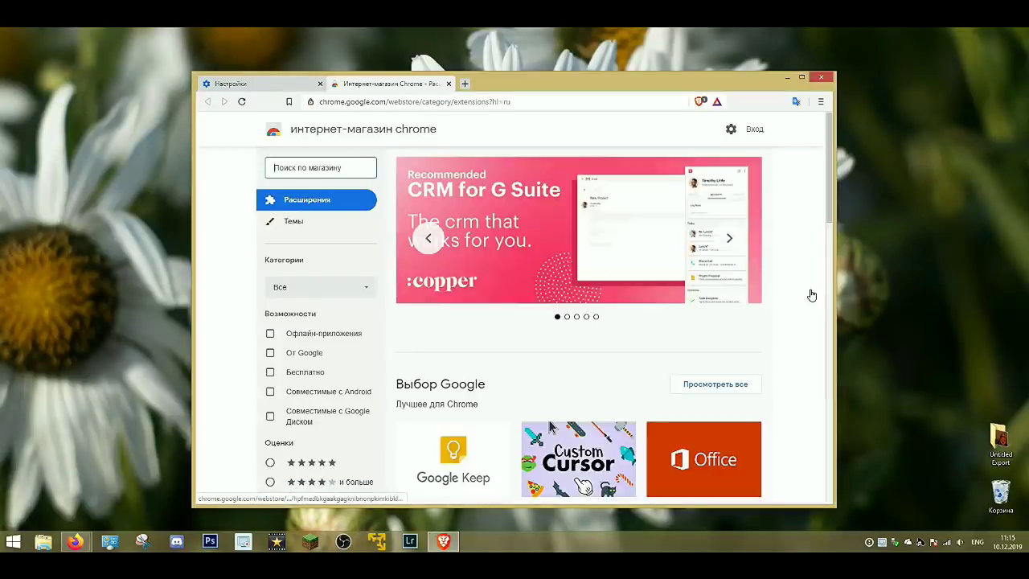
scroll(808, 294, "down", 6)
scroll(578, 322, "down", 10)
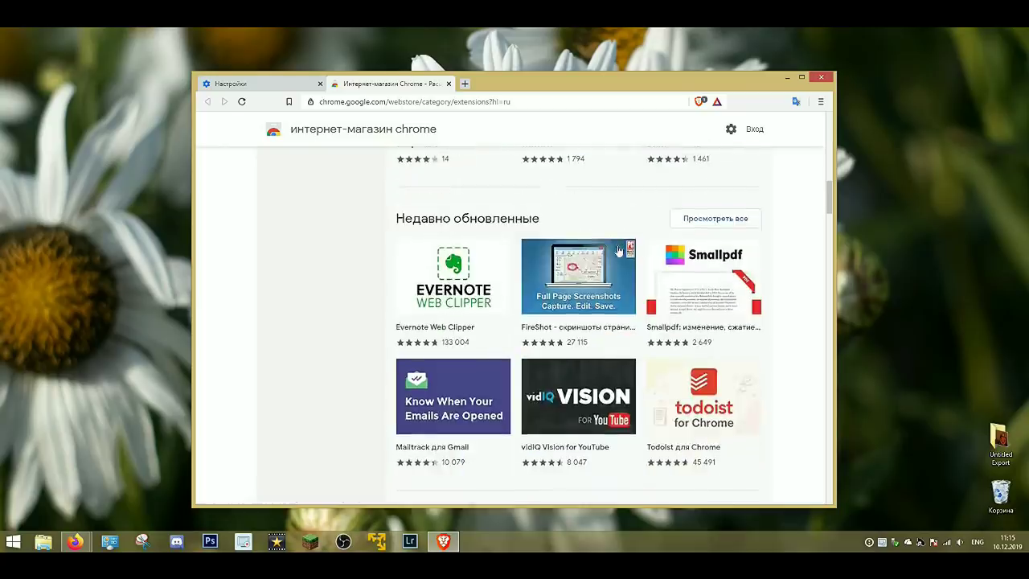
- Return to the settings page, review the appearance and protection options, and switch to the Firefox window with the YouTube channel
left_click(233, 83)
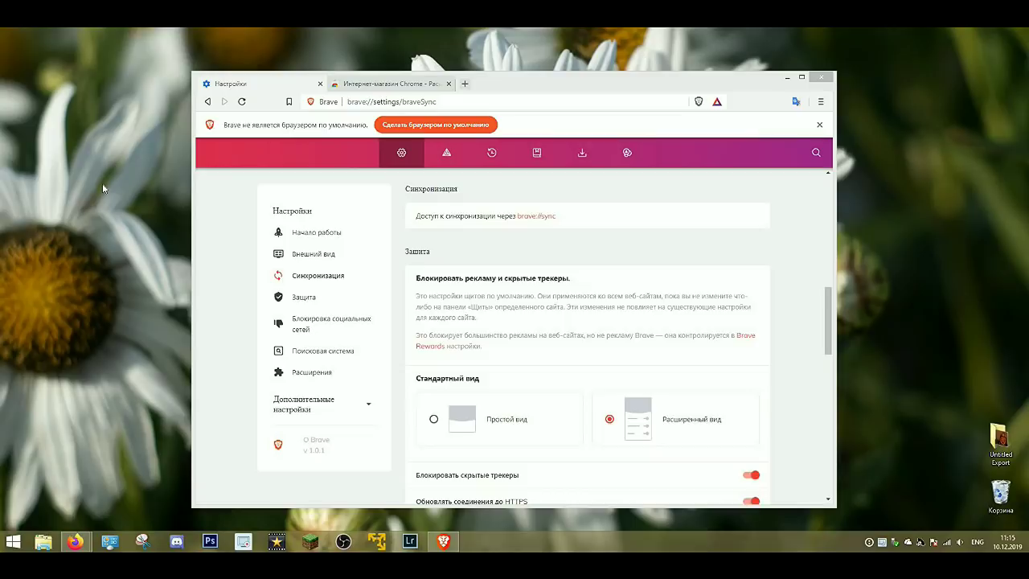
key("Page_Up")
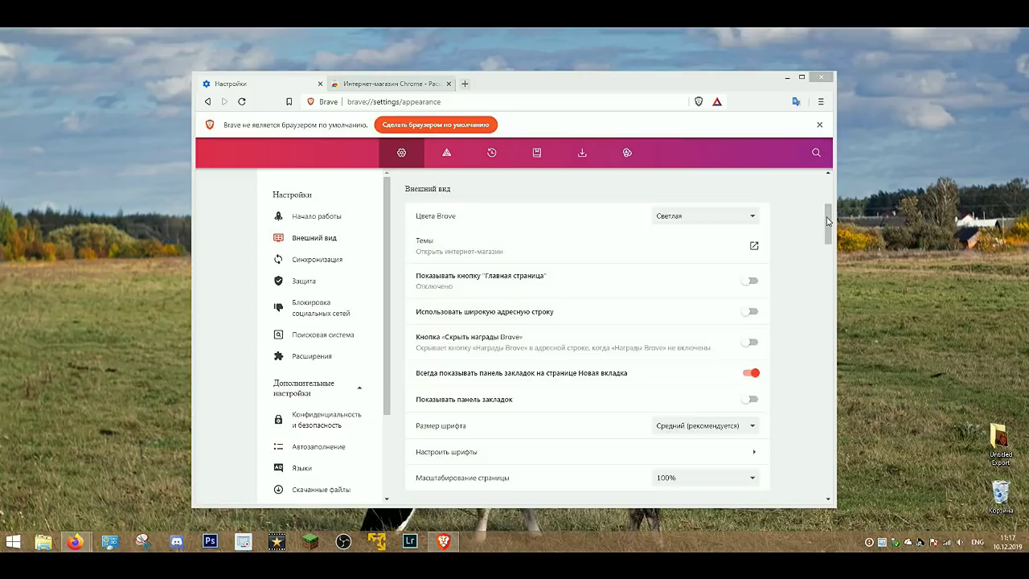
scroll(828, 222, "down", 10)
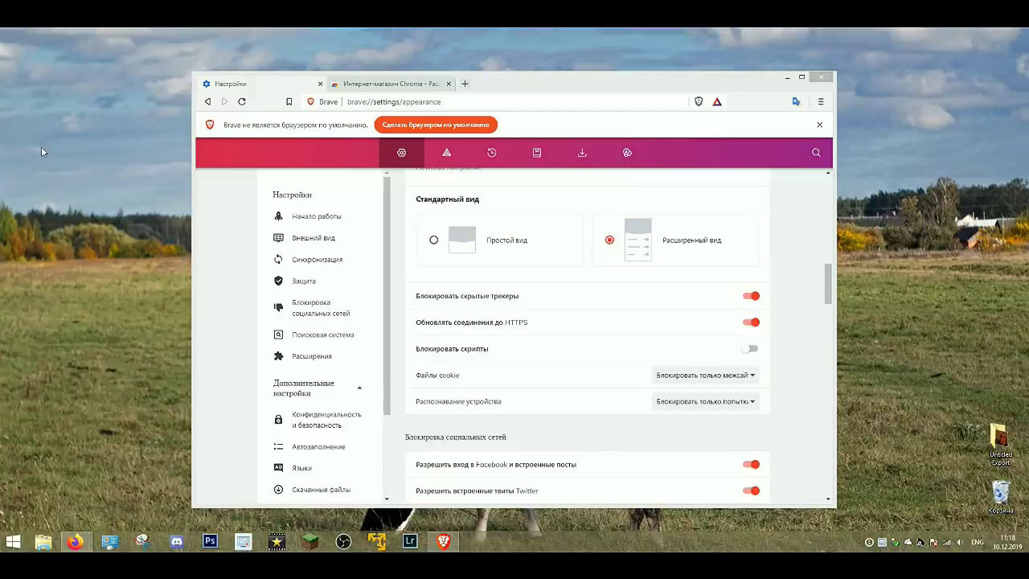
key("alt+Tab")
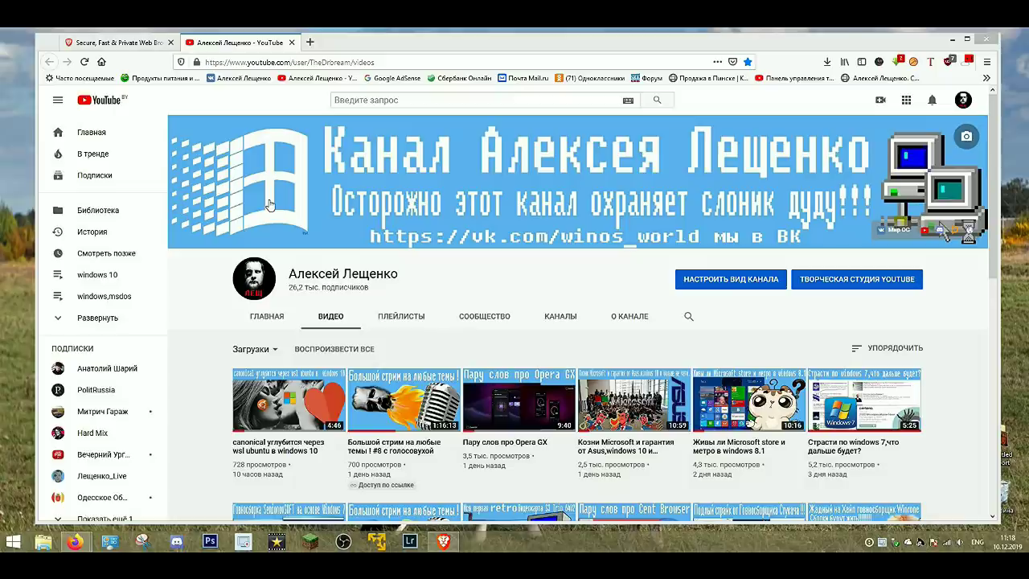